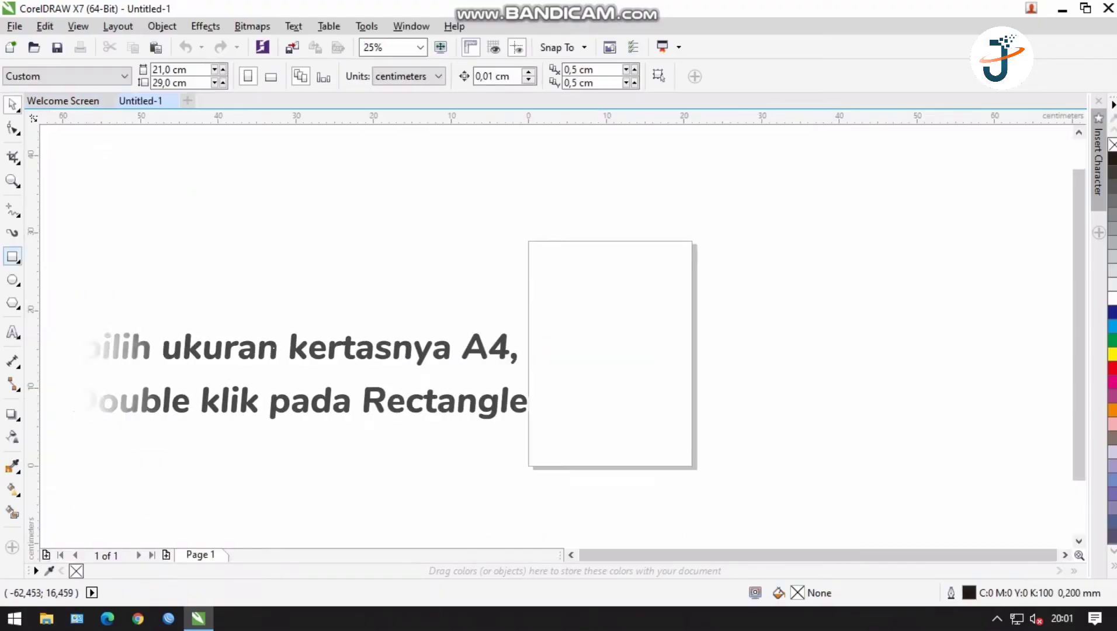
# Step: Cover the page with a blue rectangle and give it a fountain gradient lightening toward the top
pyautogui.doubleClick(12, 257)
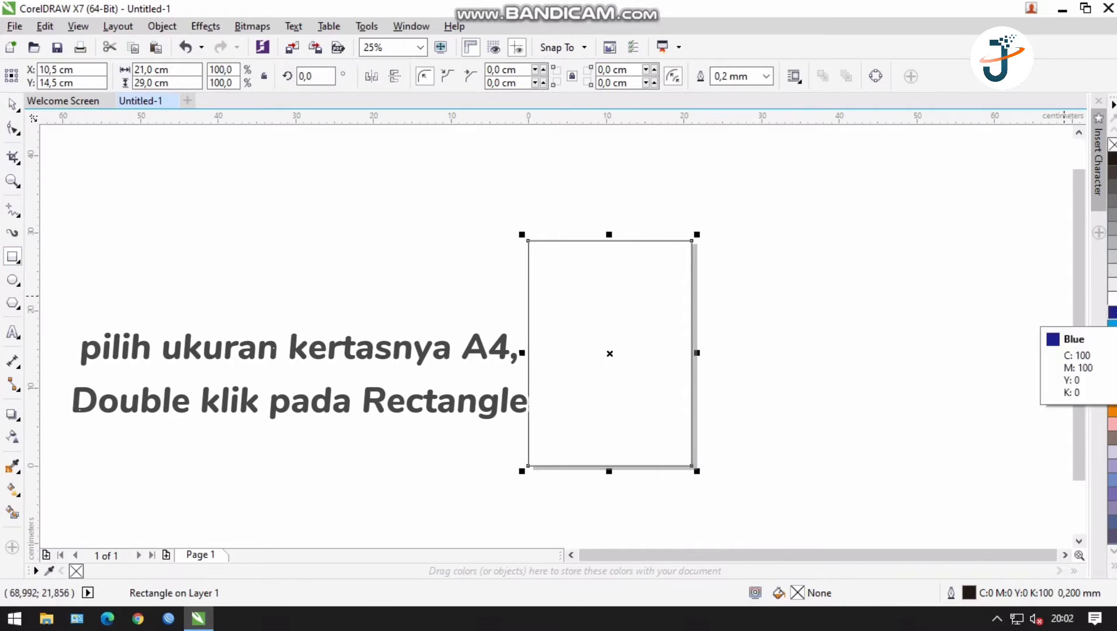
pyautogui.click(1112, 312)
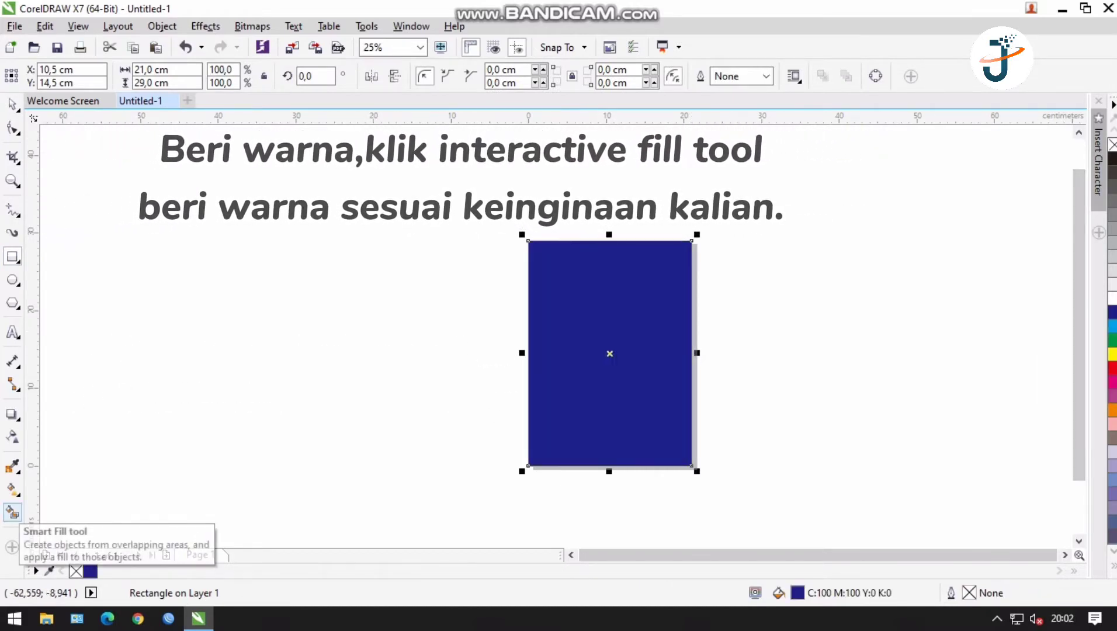
pyautogui.click(12, 512)
pyautogui.click(12, 489)
pyautogui.click(56, 76)
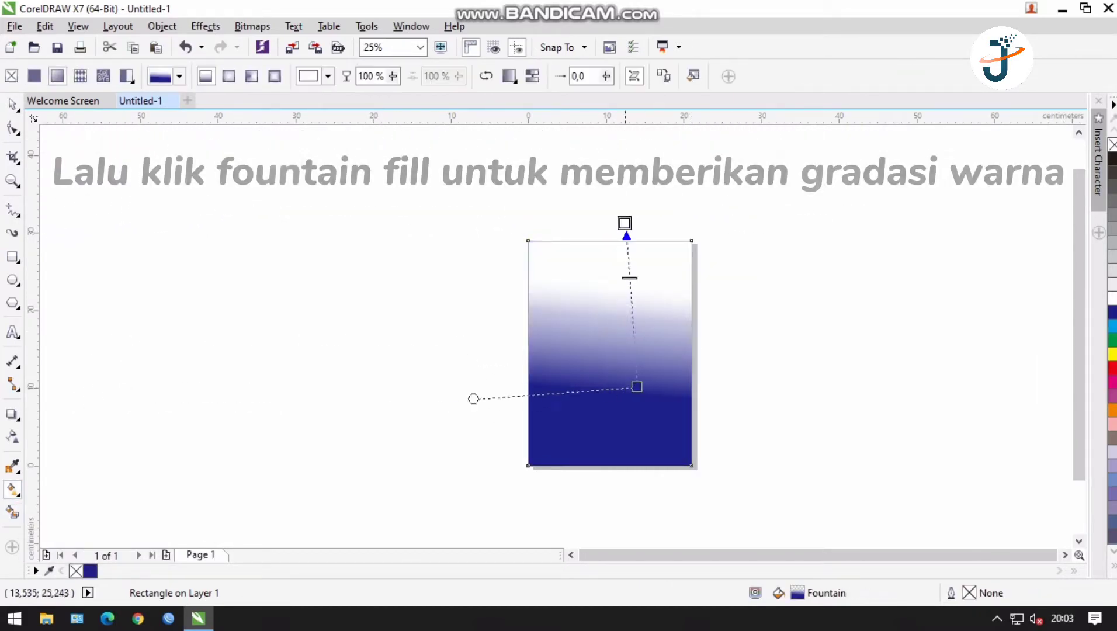
pyautogui.moveTo(626, 224)
pyautogui.mouseDown()
pyautogui.moveTo(594, 240)
pyautogui.moveTo(637, 187)
pyautogui.mouseUp()
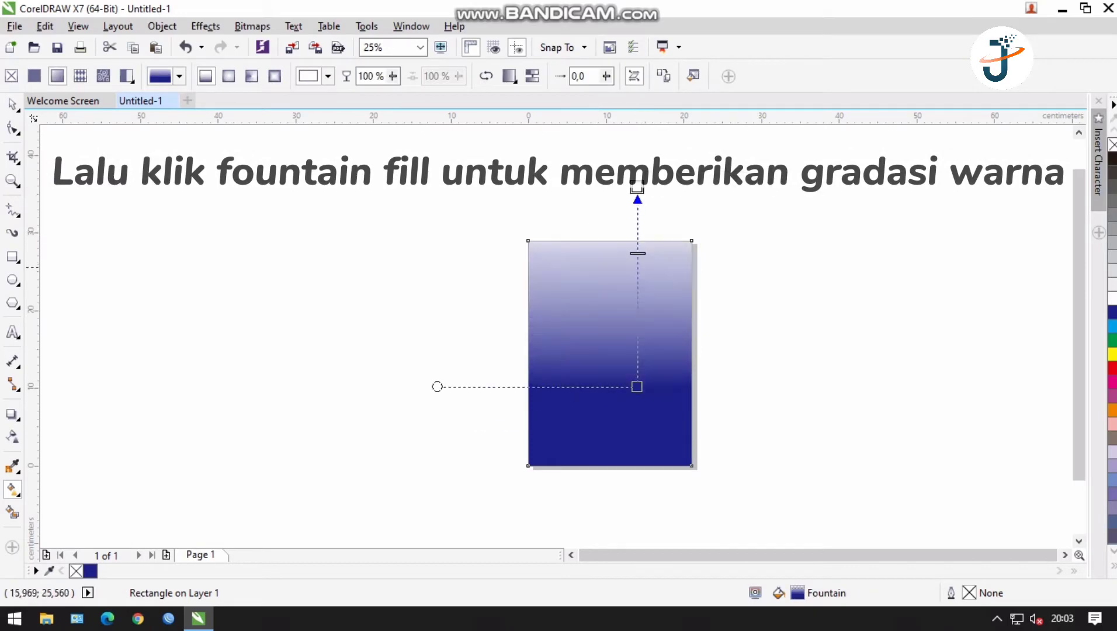
pyautogui.moveTo(637, 253); pyautogui.dragTo(638, 205)
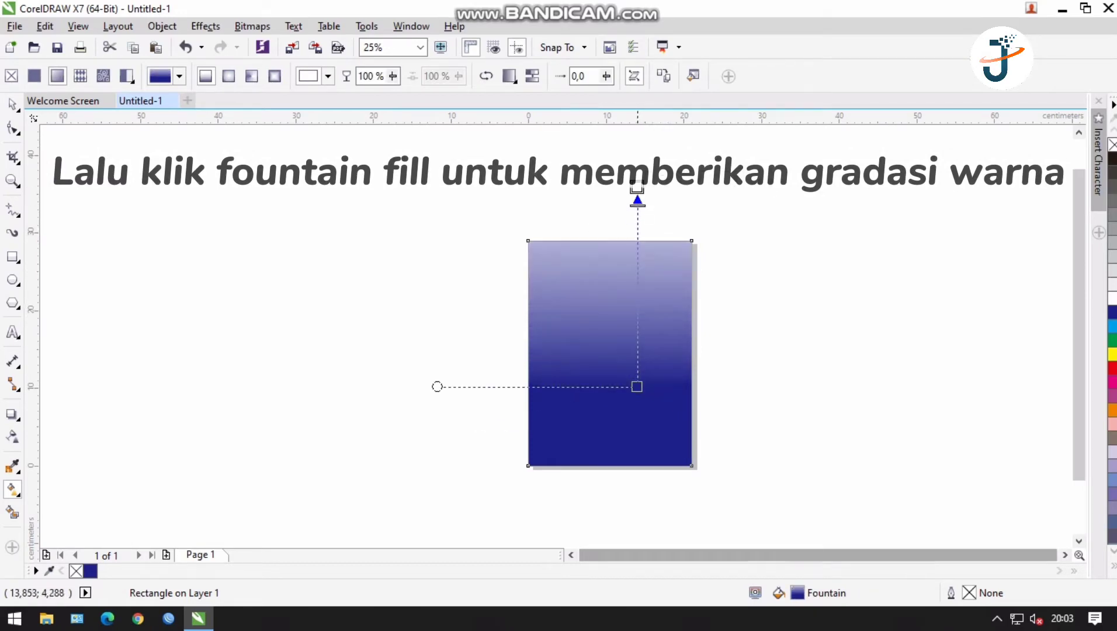
pyautogui.moveTo(637, 386); pyautogui.dragTo(641, 285)
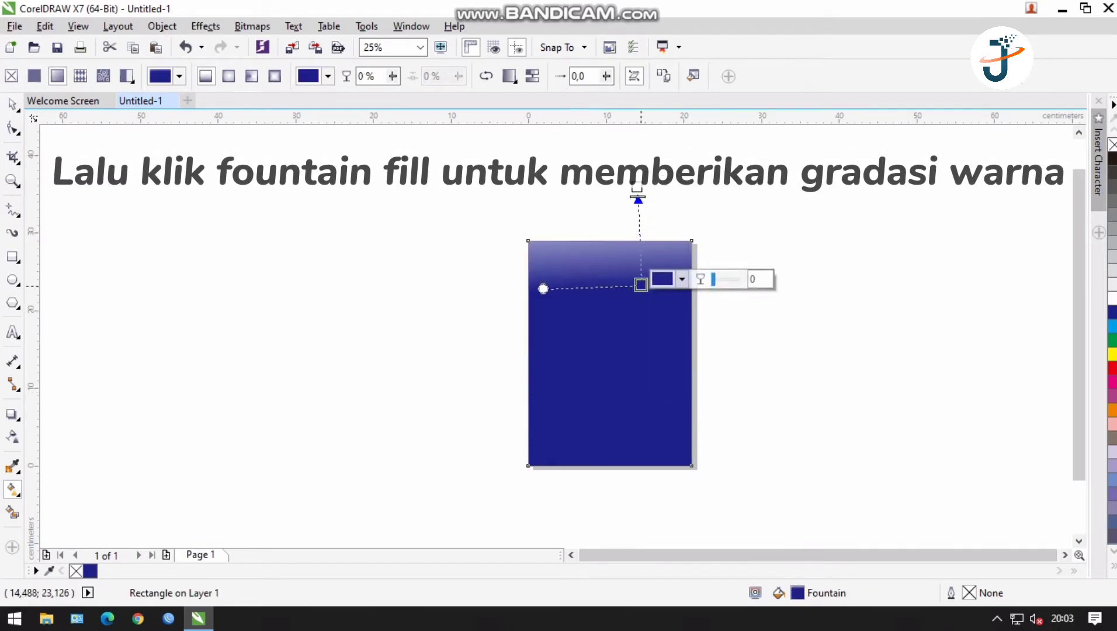
pyautogui.press('space')
pyautogui.click(518, 305)
# Step: Paste the laptop photo onto the cover and add the 48 pt title PROGRAMER
pyautogui.rightClick(195, 305)
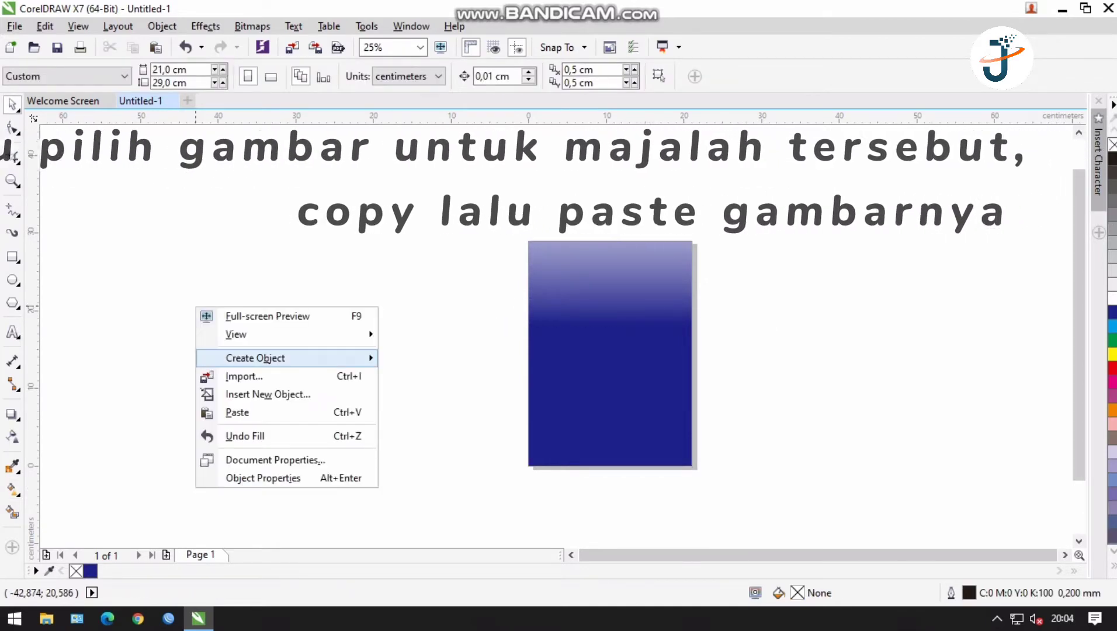
pyautogui.click(267, 413)
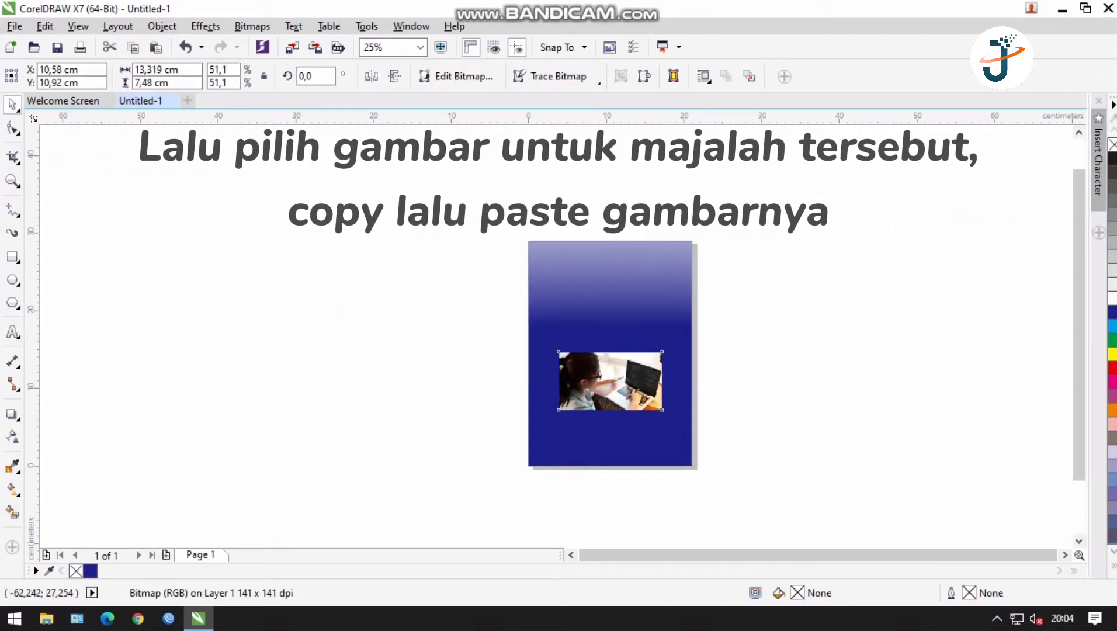
pyautogui.press('F8')
pyautogui.scroll(1, 548, 311)
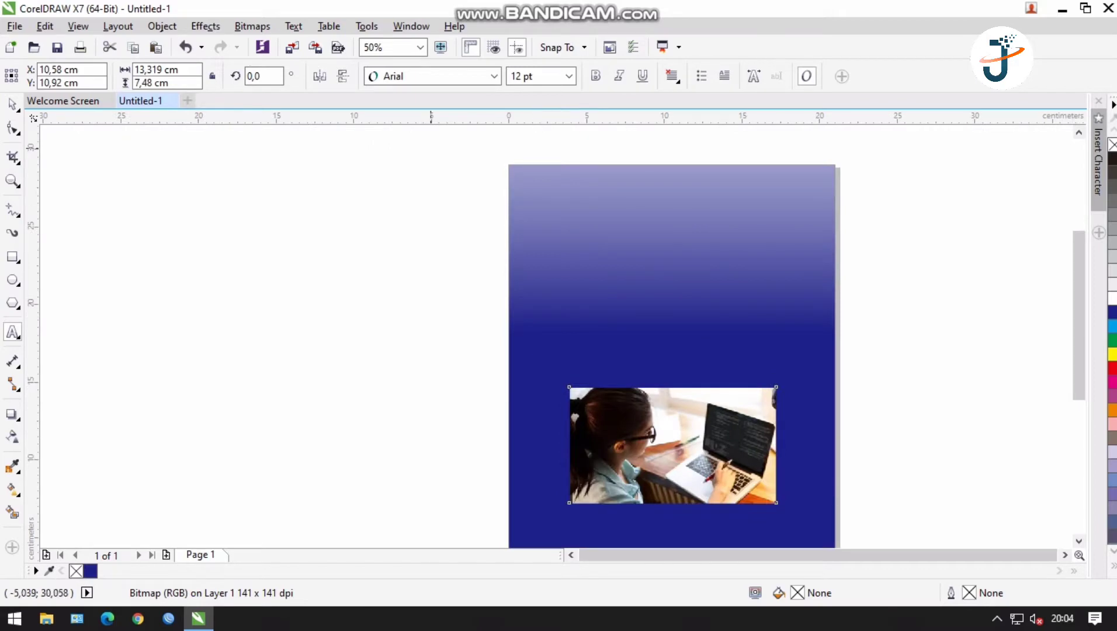
pyautogui.click(528, 76)
pyautogui.click(569, 76)
pyautogui.press('Down')
pyautogui.press('Down')
pyautogui.press('Down')
pyautogui.press('Down')
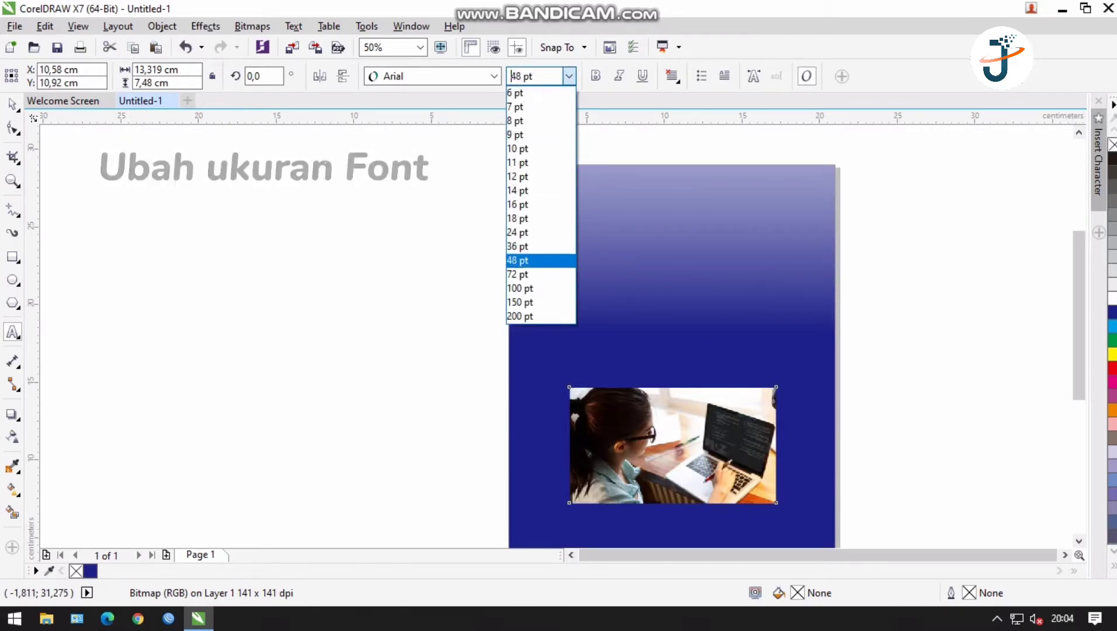
pyautogui.press('Return')
pyautogui.click(582, 219)
pyautogui.write('PRO')
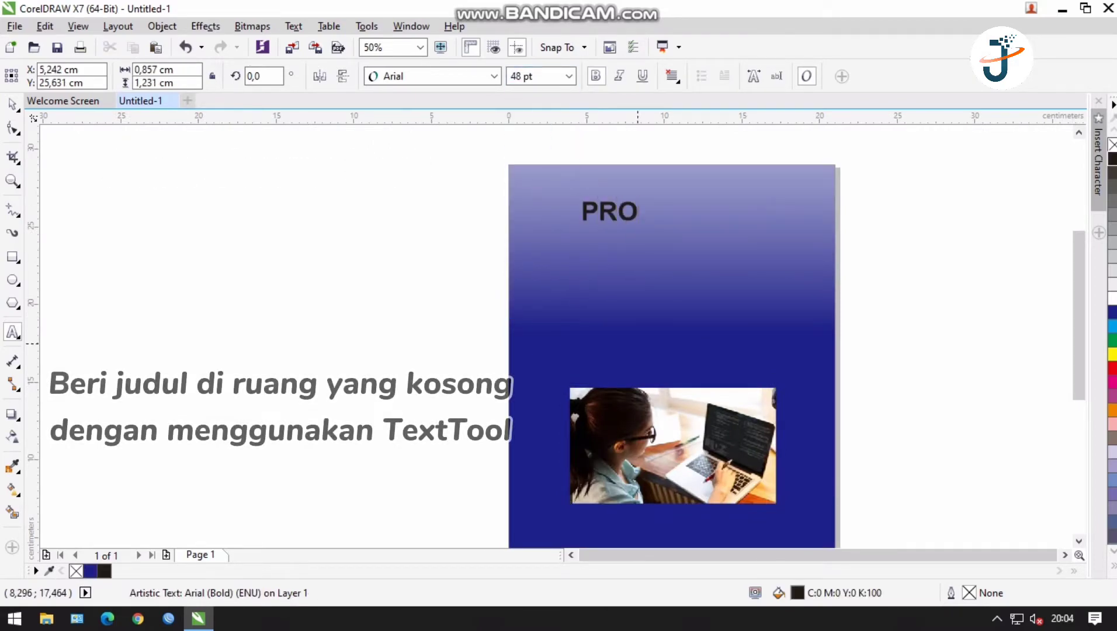
pyautogui.write('GRAME')
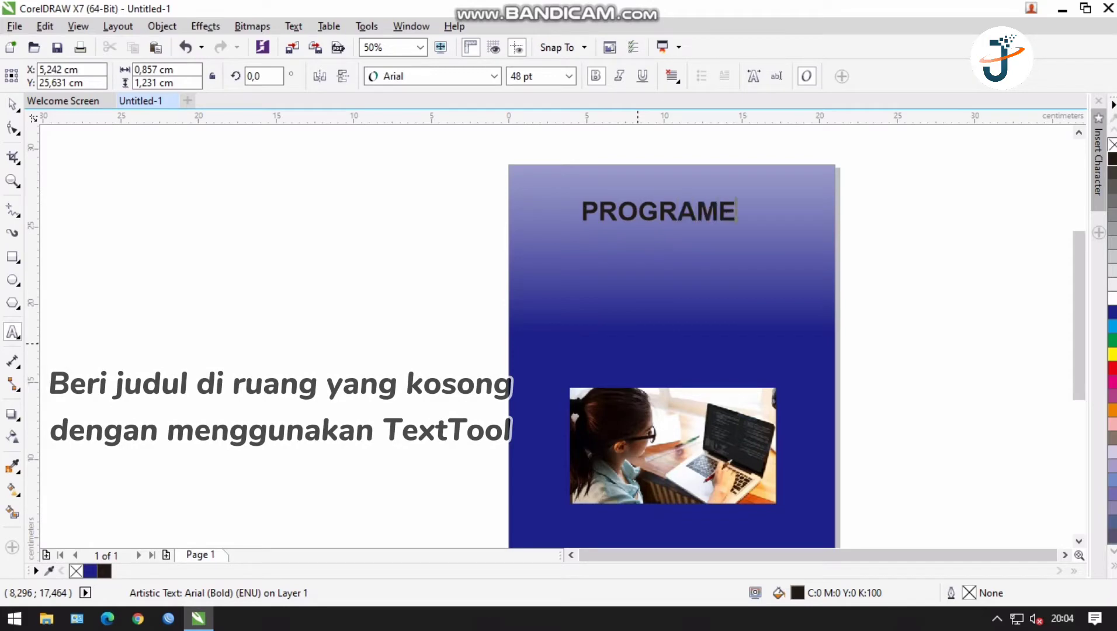
pyautogui.write('R')
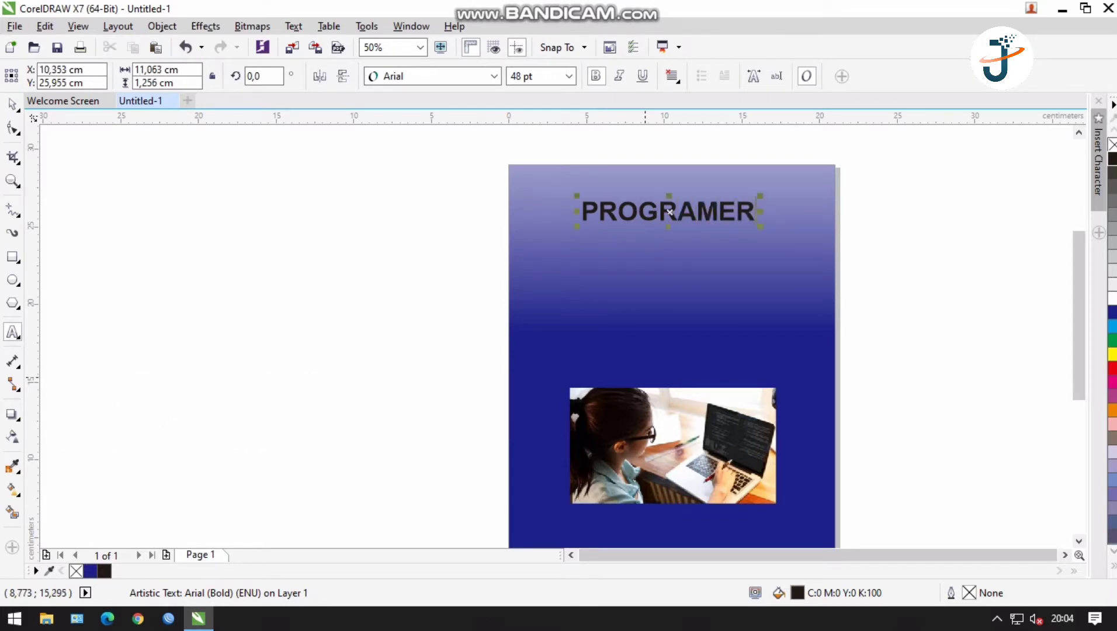
pyautogui.click(568, 76)
# Step: Type a 24 pt description paragraph about programmers and languages below the title, correcting typos
pyautogui.press('Up')
pyautogui.press('Up')
pyautogui.click(545, 267)
pyautogui.write('Pr')
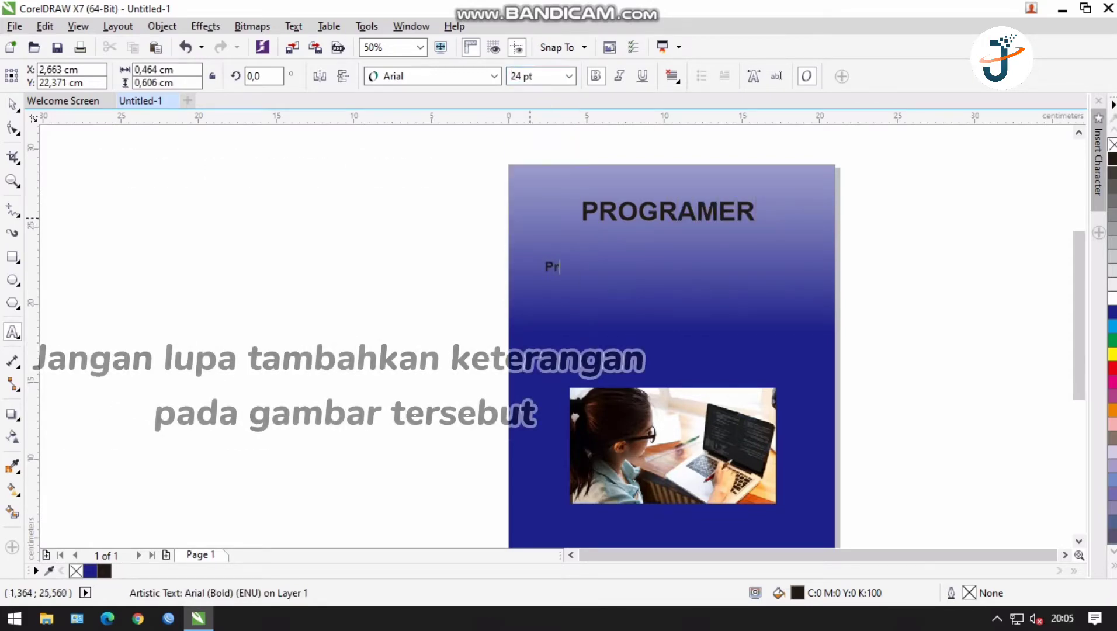
pyautogui.write('ogramer adalah profesi yang')
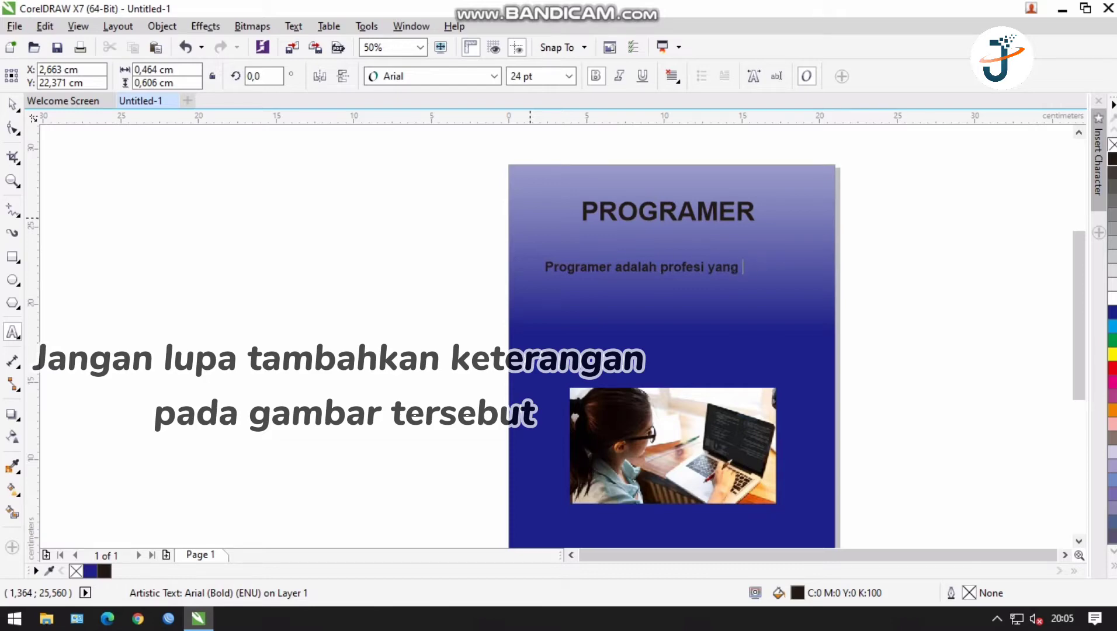
pyautogui.write('menulis')
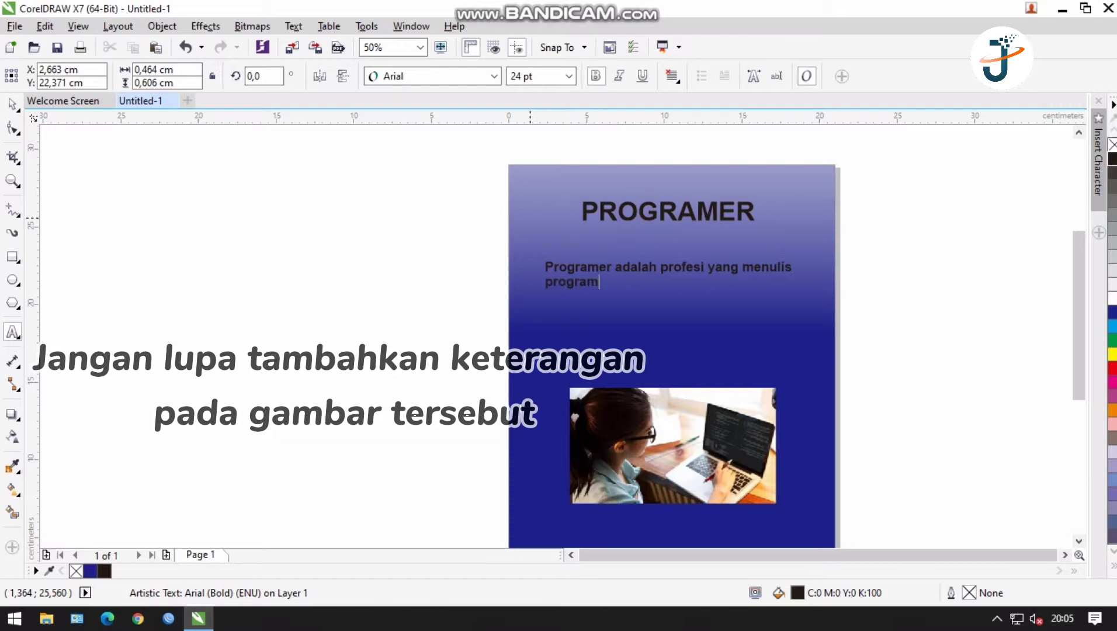
pyautogui.write('enggunakan bahasa p')
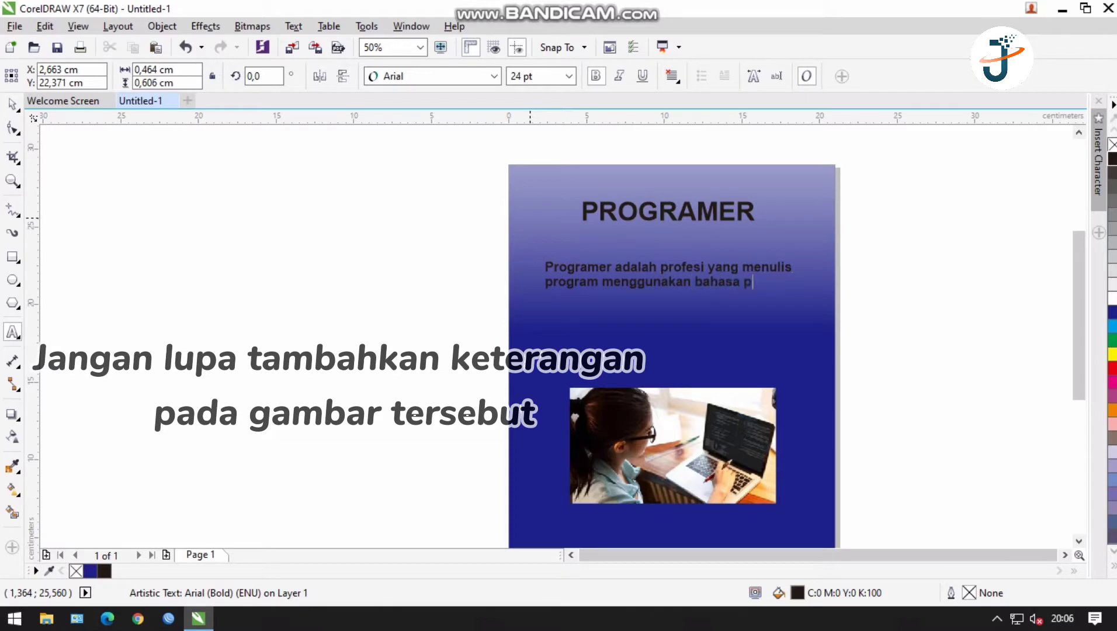
pyautogui.write('emrograman')
pyautogui.press('Return')
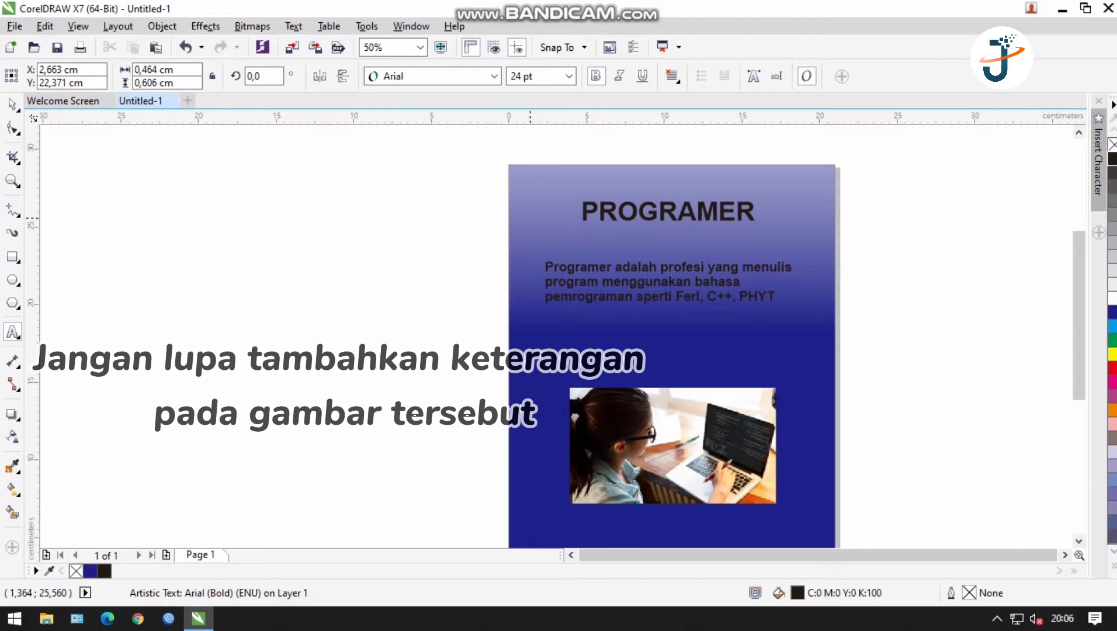
pyautogui.press('BackSpace')
pyautogui.press('BackSpace')
pyautogui.write('thonm, ')
pyautogui.write('VB')
pyautogui.press('BackSpace')
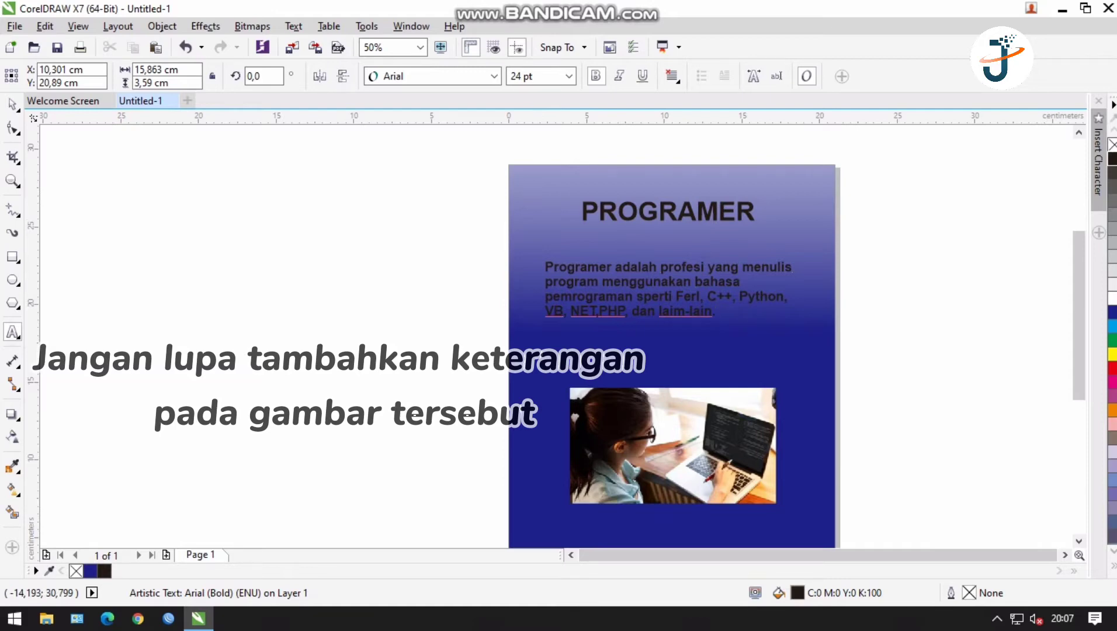
pyautogui.press('Escape')
# Step: Move the laptop photo higher and draw a tall red, outline-free rectangle beside the page
pyautogui.click(680, 458)
pyautogui.moveTo(680, 457); pyautogui.dragTo(683, 402)
pyautogui.scroll(-3, 351, 327)
pyautogui.click(13, 257)
pyautogui.moveTo(131, 237); pyautogui.dragTo(178, 462)
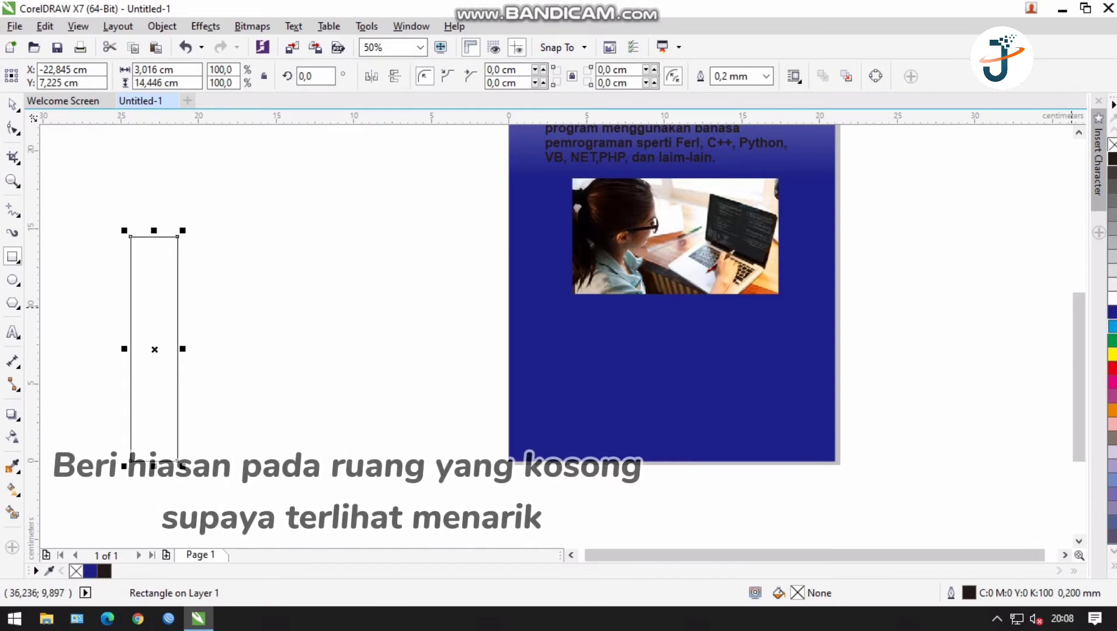
pyautogui.click(1112, 368)
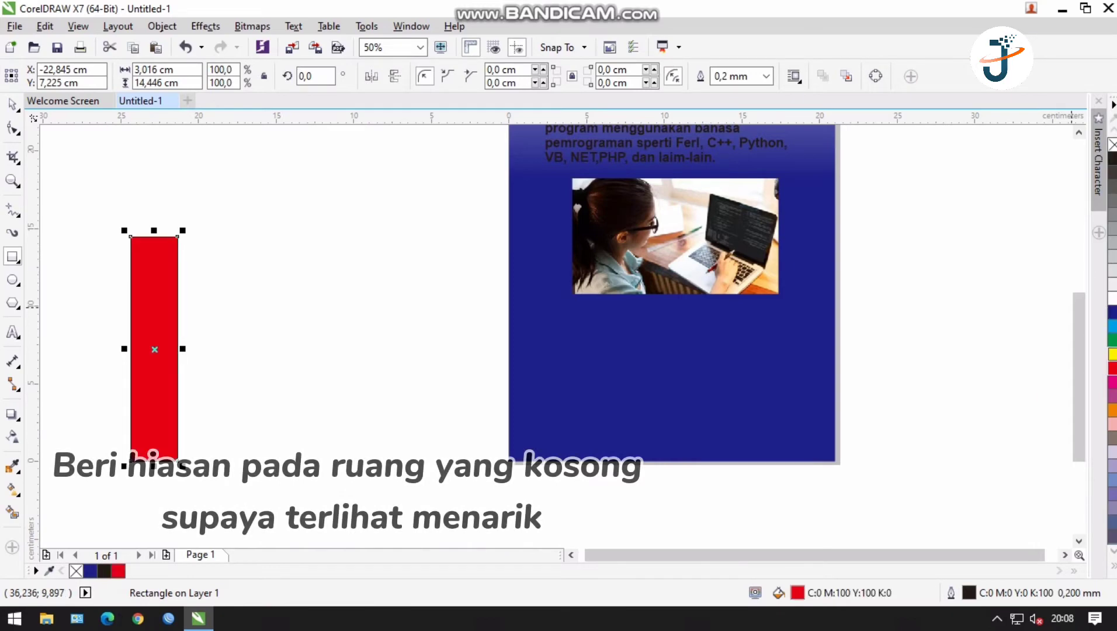
pyautogui.rightClick(1112, 145)
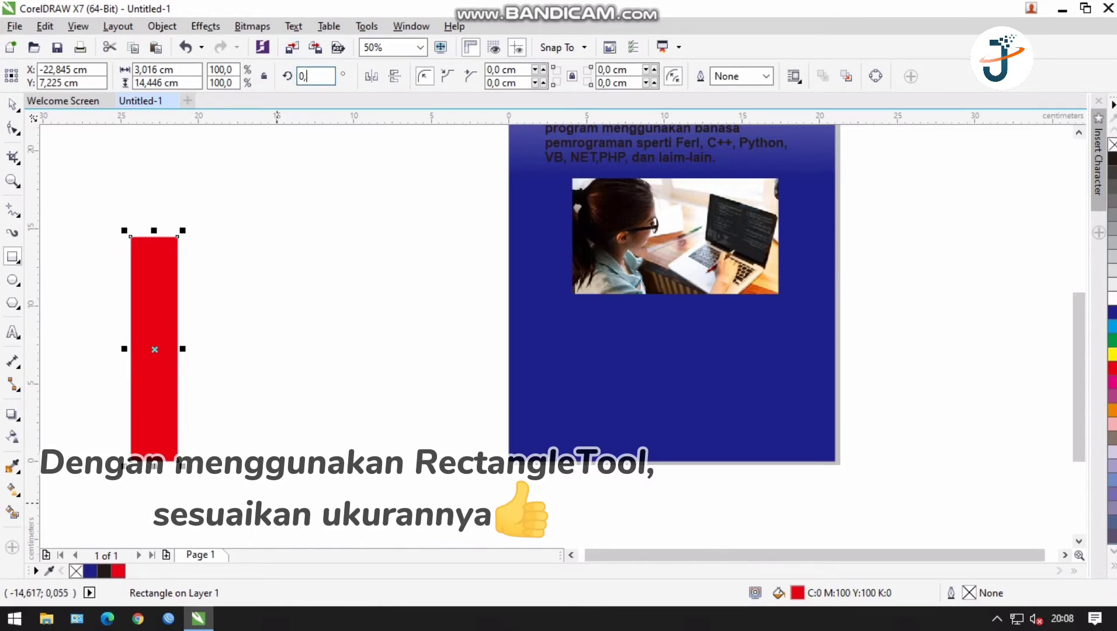
pyautogui.write('35')
# Step: Rotate the red stripe 35° and PowerClip it into the page's lower-left corner
pyautogui.press('Return')
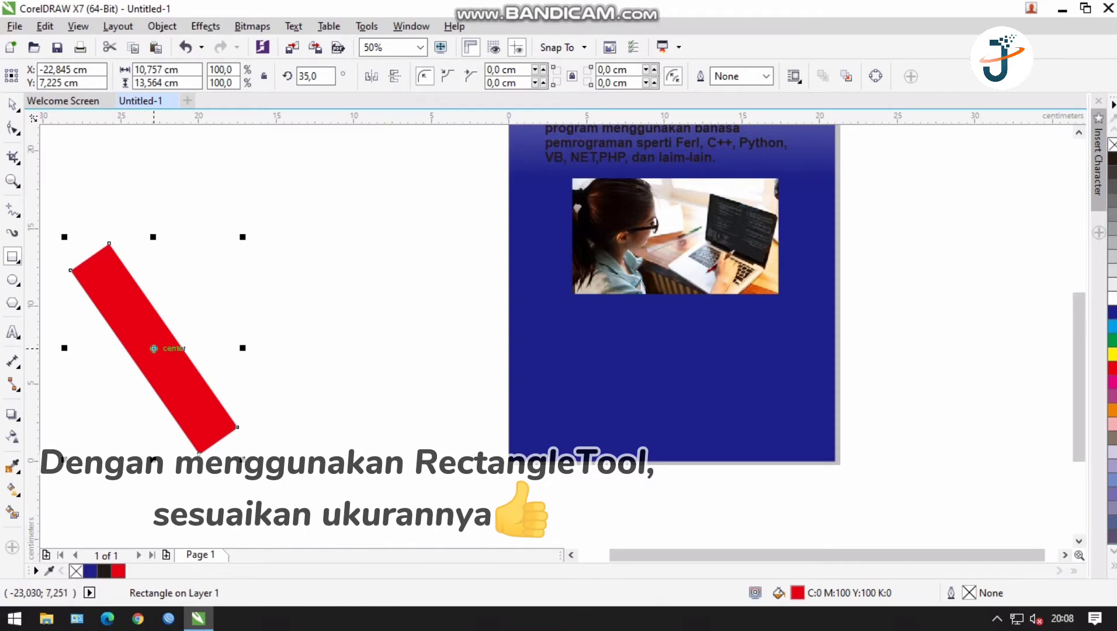
pyautogui.moveTo(154, 349)
pyautogui.mouseDown()
pyautogui.moveTo(583, 452)
pyautogui.moveTo(602, 436)
pyautogui.moveTo(289, 350)
pyautogui.mouseUp()
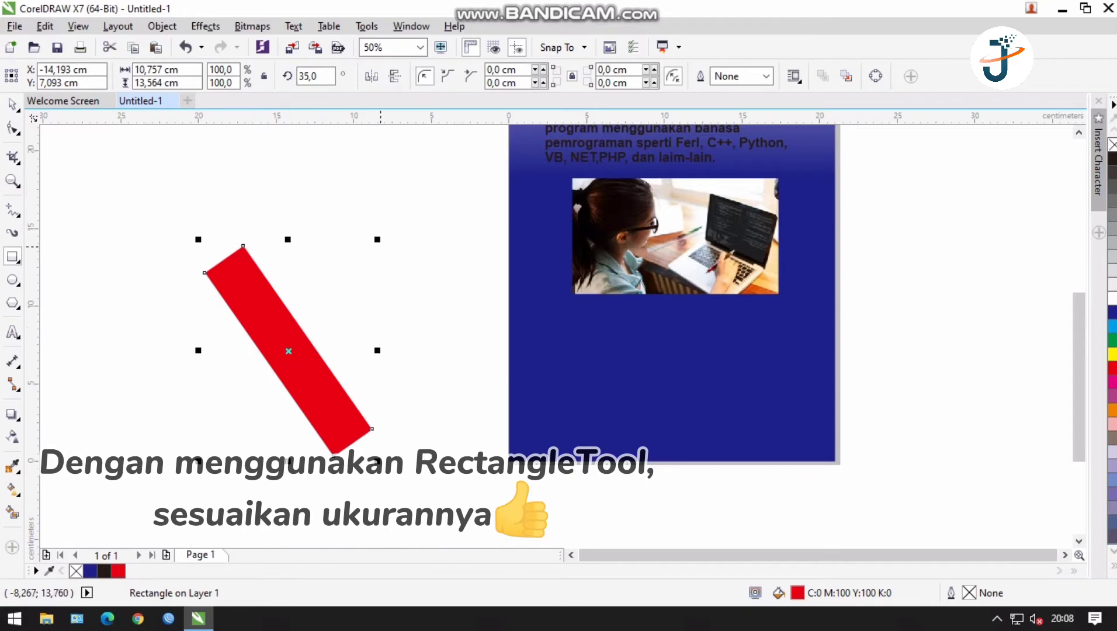
pyautogui.moveTo(289, 351)
pyautogui.mouseDown()
pyautogui.moveTo(594, 408)
pyautogui.moveTo(603, 493)
pyautogui.mouseUp()
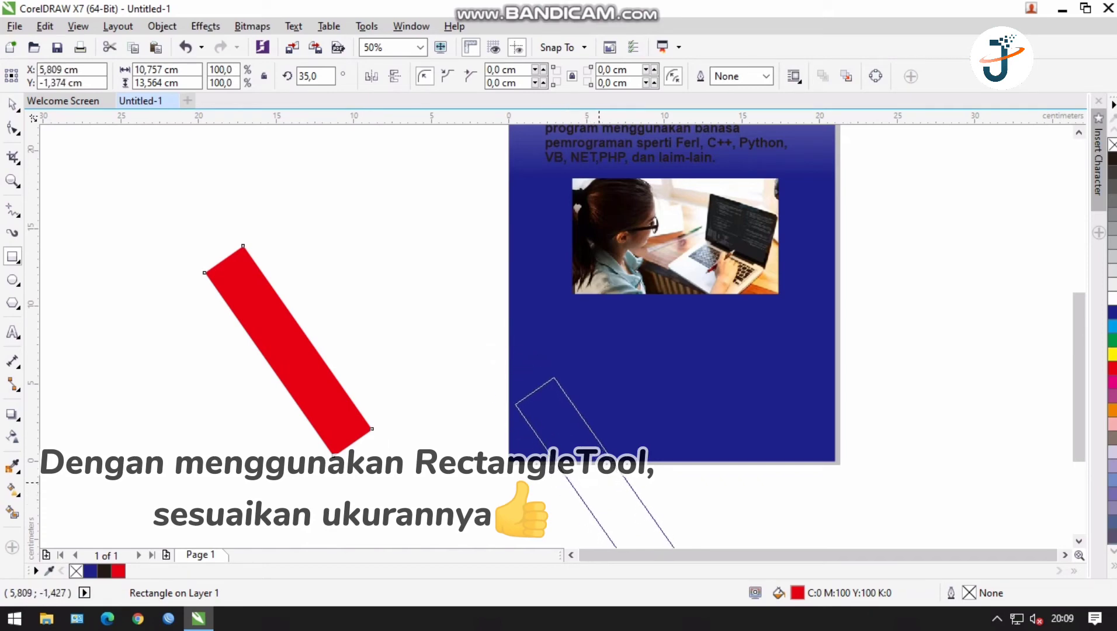
pyautogui.moveTo(603, 495); pyautogui.dragTo(565, 456)
pyautogui.rightClick(566, 457)
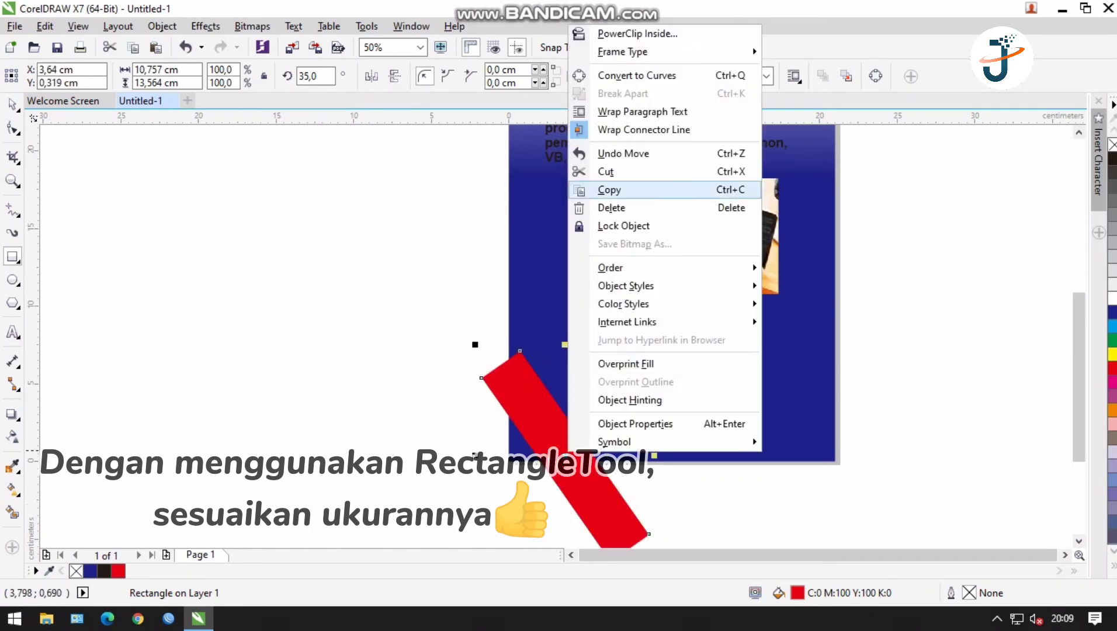
pyautogui.click(637, 33)
pyautogui.click(672, 380)
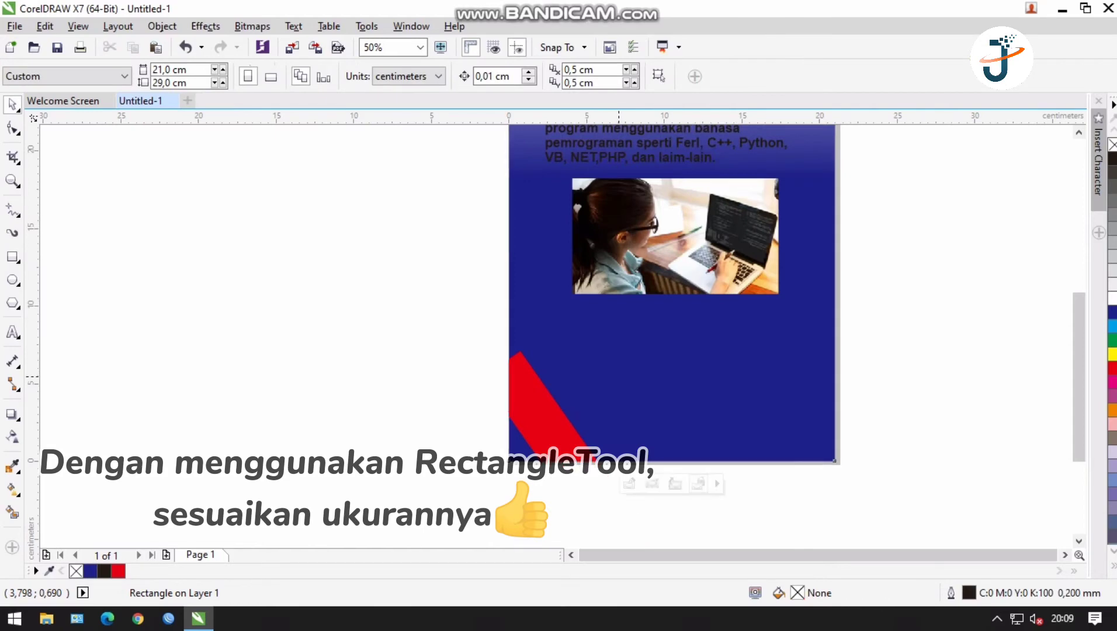
# Step: Draw a tall narrow rectangle left of the page filled with 40% grey
pyautogui.click(13, 257)
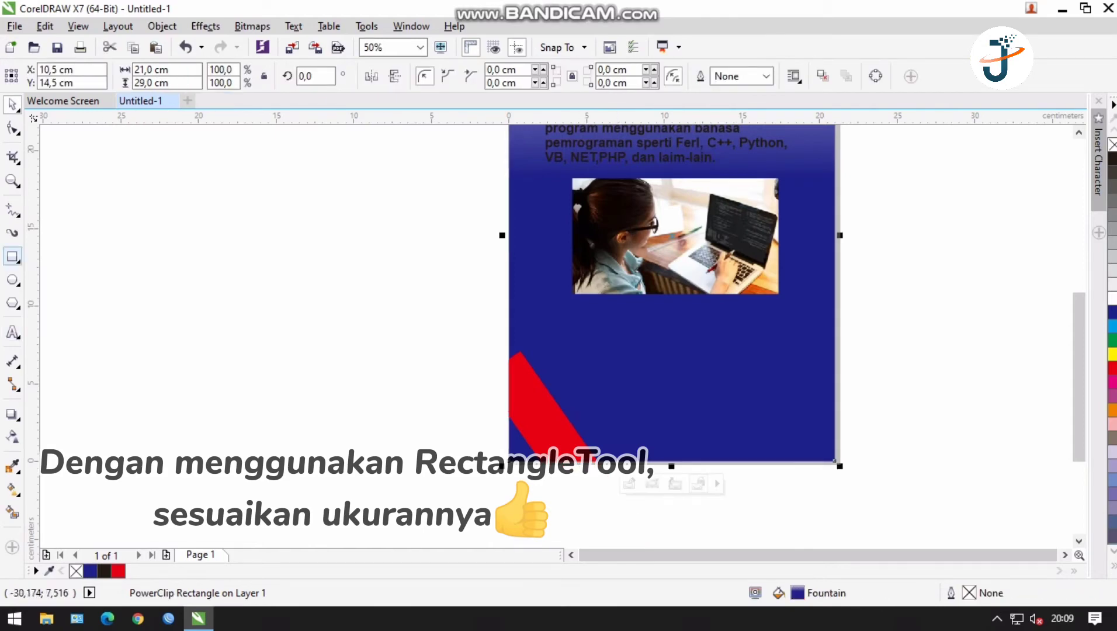
pyautogui.click(74, 255)
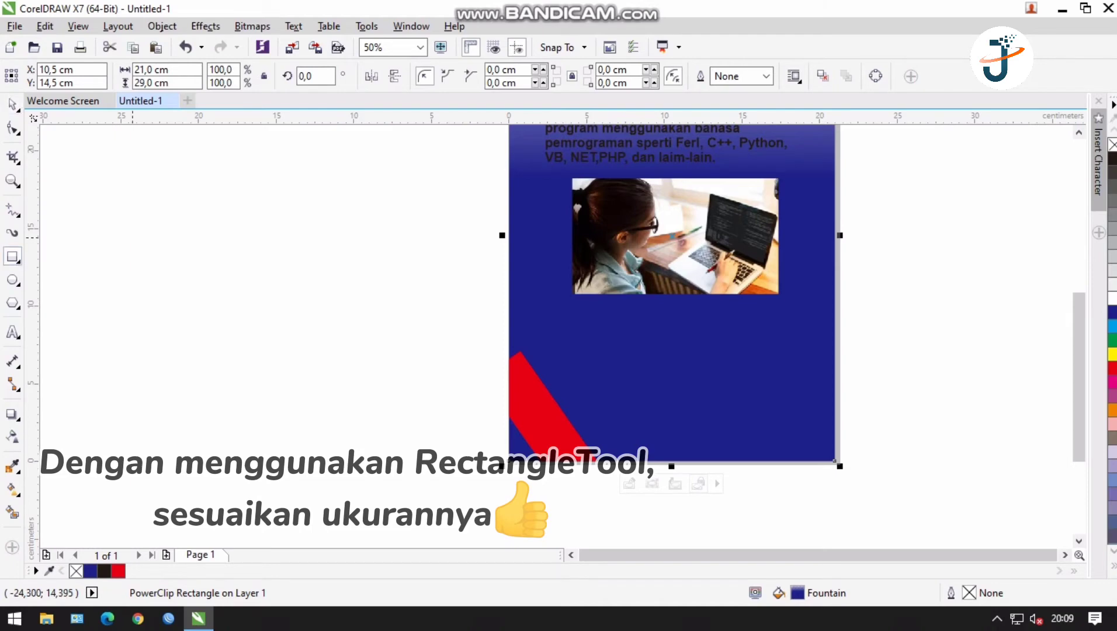
pyautogui.moveTo(133, 237); pyautogui.dragTo(153, 335)
pyautogui.click(1112, 229)
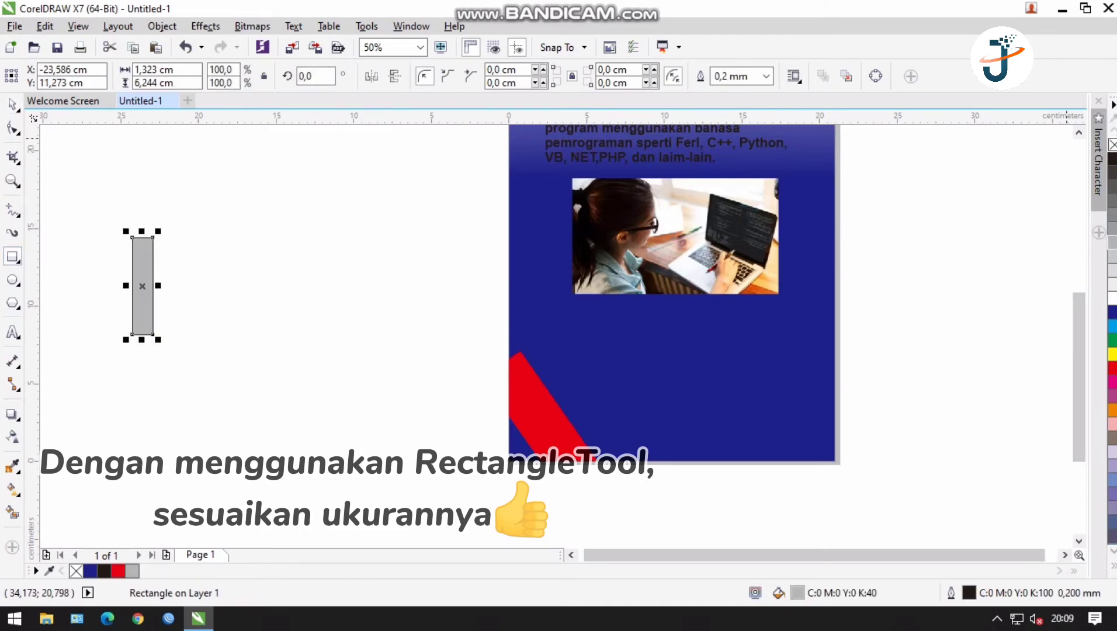
# Step: Remove the grey rectangle's outline, rotate it 35°, and PowerClip it inside the page
pyautogui.rightClick(1112, 144)
pyautogui.click(315, 76)
pyautogui.write('35')
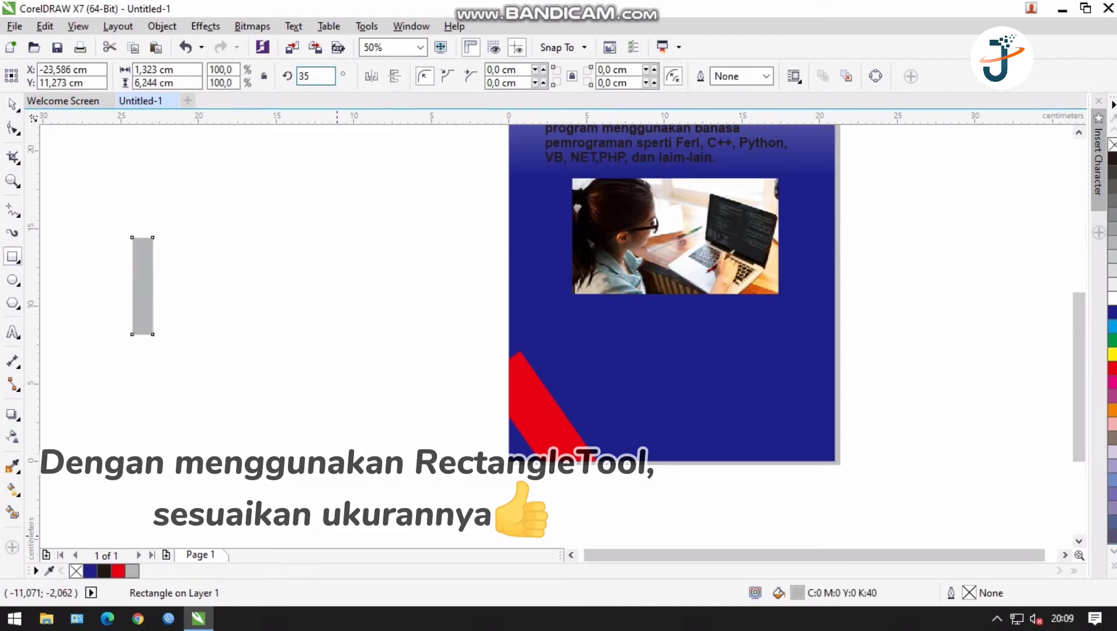
pyautogui.press('Return')
pyautogui.moveTo(142, 275); pyautogui.dragTo(374, 374)
pyautogui.press('Escape')
pyautogui.press('space')
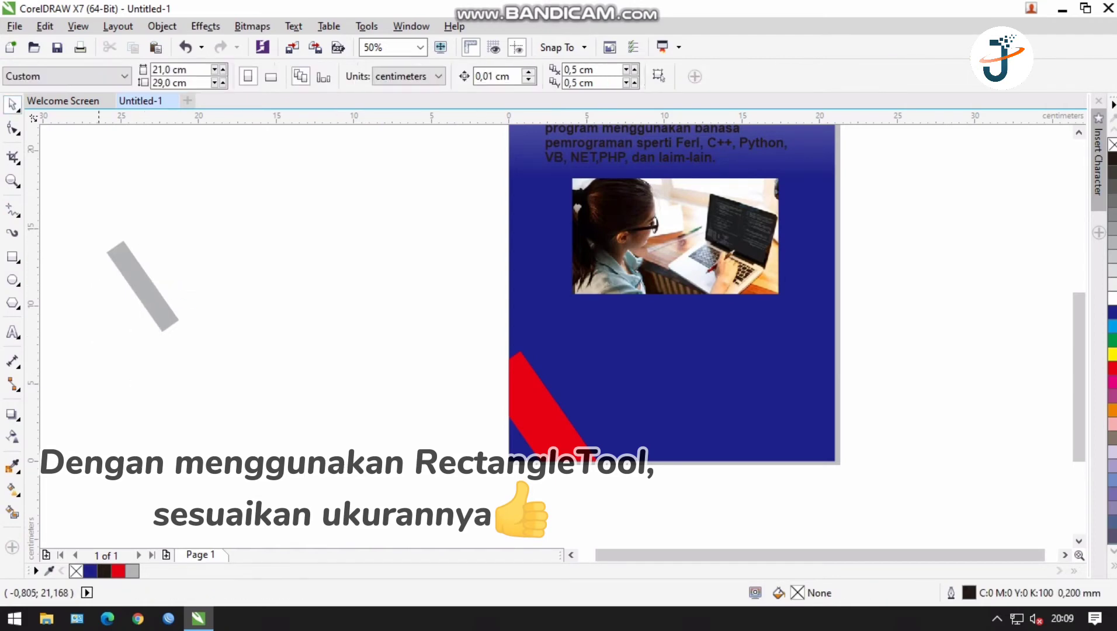
pyautogui.moveTo(152, 301)
pyautogui.mouseDown()
pyautogui.moveTo(580, 438)
pyautogui.moveTo(544, 455)
pyautogui.mouseUp()
pyautogui.rightClick(520, 424)
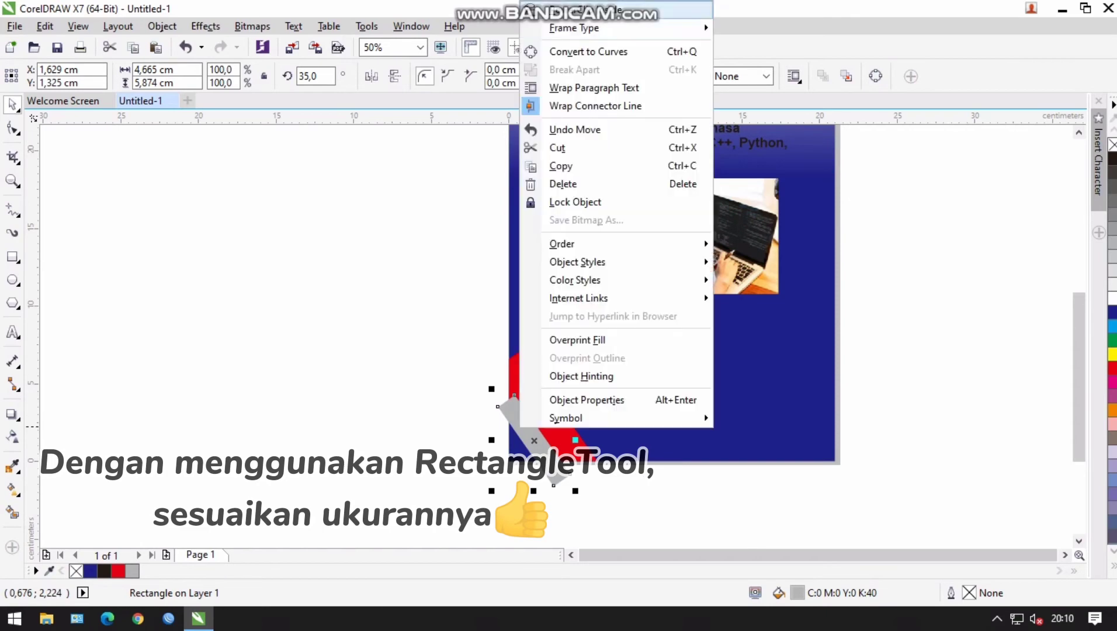
pyautogui.click(561, 35)
pyautogui.click(12, 257)
# Step: Add a yellow outline-free 35° stripe beside the red one, PowerClipped inside the page
pyautogui.moveTo(153, 250)
pyautogui.mouseDown()
pyautogui.moveTo(222, 373)
pyautogui.moveTo(189, 373)
pyautogui.mouseUp()
pyautogui.rightClick(1113, 353)
pyautogui.click(1113, 353)
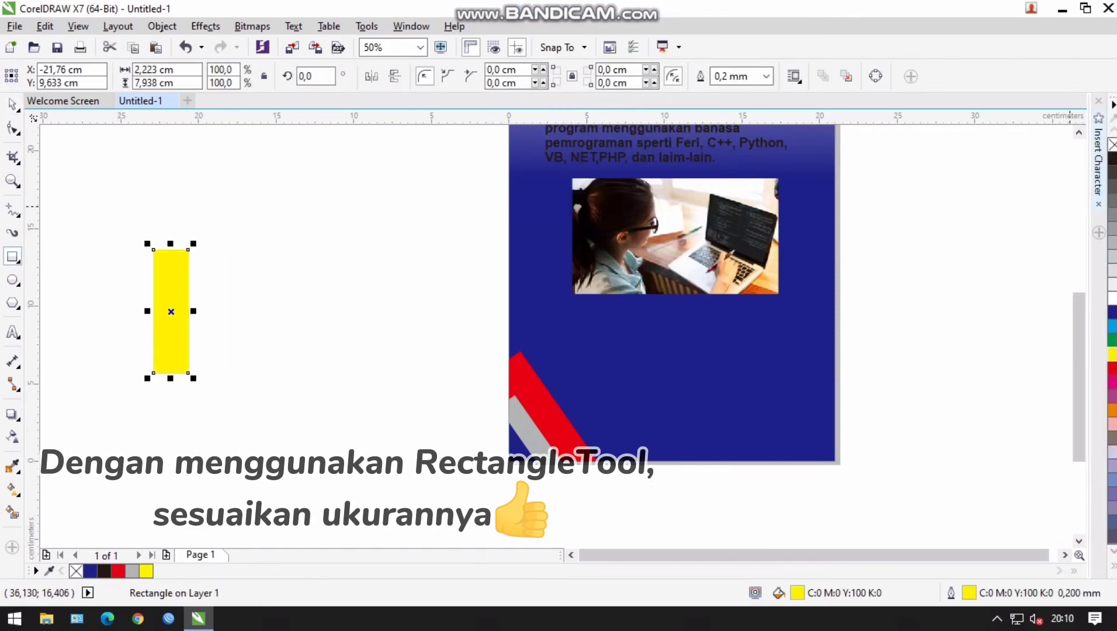
pyautogui.rightClick(1112, 145)
pyautogui.write('3')
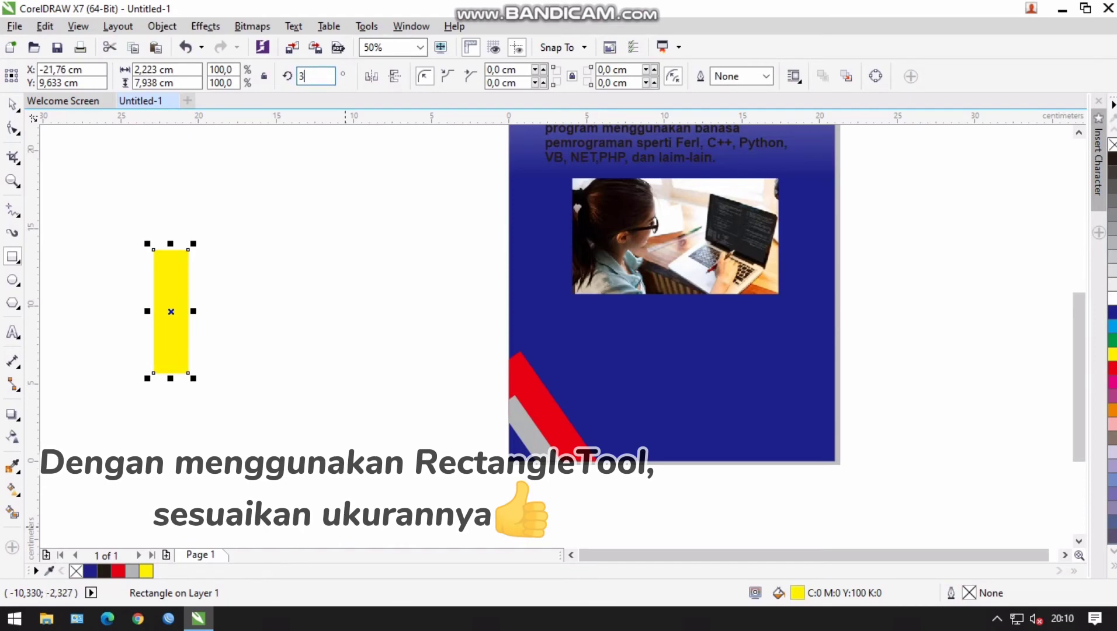
pyautogui.write('5')
pyautogui.press('Return')
pyautogui.moveTo(171, 312); pyautogui.dragTo(586, 421)
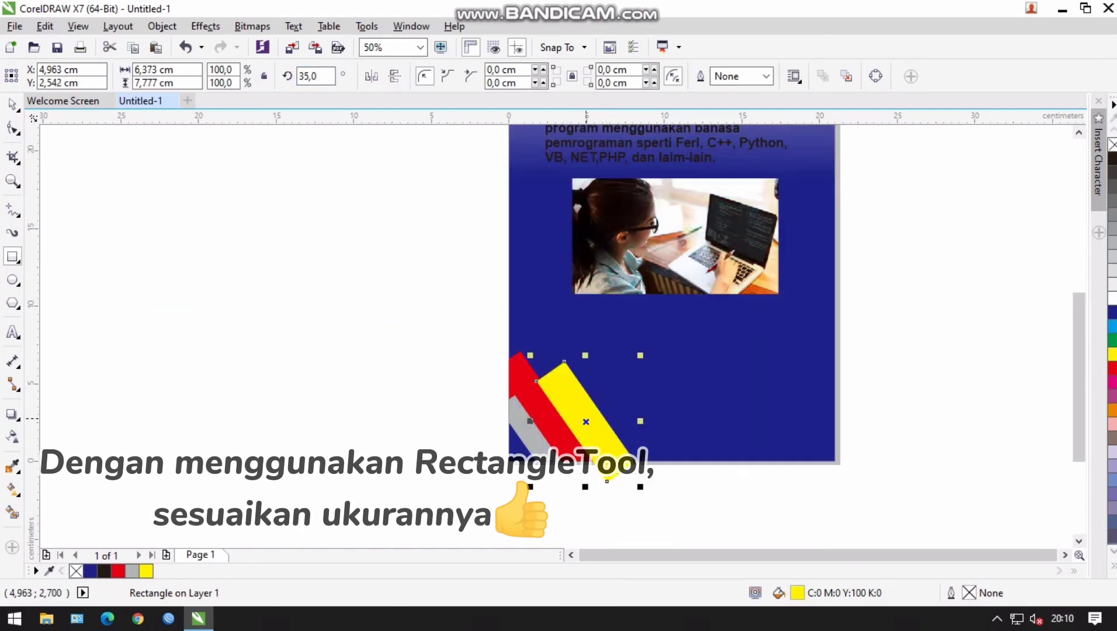
pyautogui.rightClick(558, 409)
pyautogui.click(599, 187)
pyautogui.click(672, 351)
# Step: Draw a new tall rectangle left of the page filled with 80% grey
pyautogui.click(12, 256)
pyautogui.moveTo(87, 249); pyautogui.dragTo(116, 386)
pyautogui.click(1112, 212)
pyautogui.click(1112, 185)
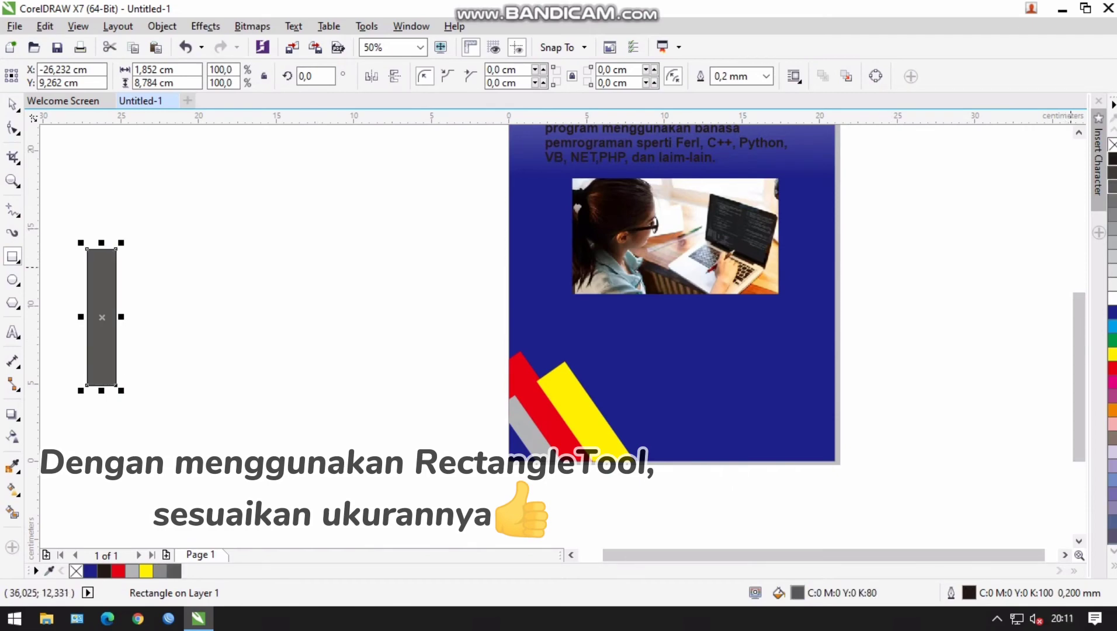
# Step: Remove the dark grey rectangle's outline, rotate it 35°, and move it onto the page
pyautogui.rightClick(1113, 144)
pyautogui.write('5')
pyautogui.press('Return')
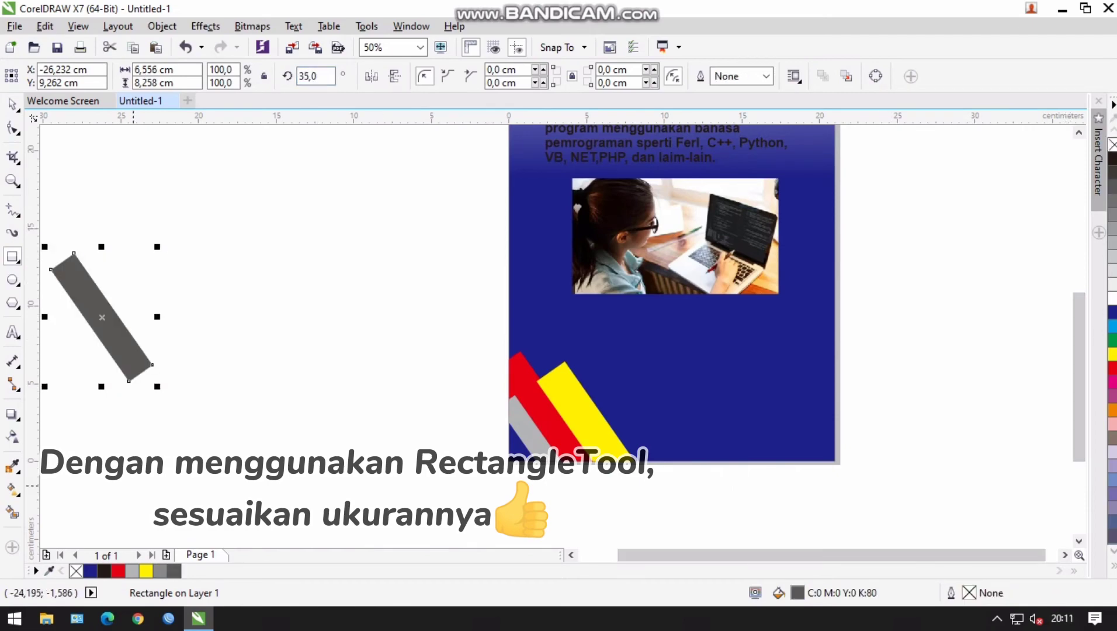
pyautogui.moveTo(123, 317)
pyautogui.mouseDown()
pyautogui.moveTo(664, 402)
pyautogui.moveTo(669, 450)
pyautogui.mouseUp()
# Step: Add a 90% grey outline-free 35° stripe beside the others, PowerClipped inside the page
pyautogui.press('F6')
pyautogui.moveTo(156, 211); pyautogui.dragTo(199, 435)
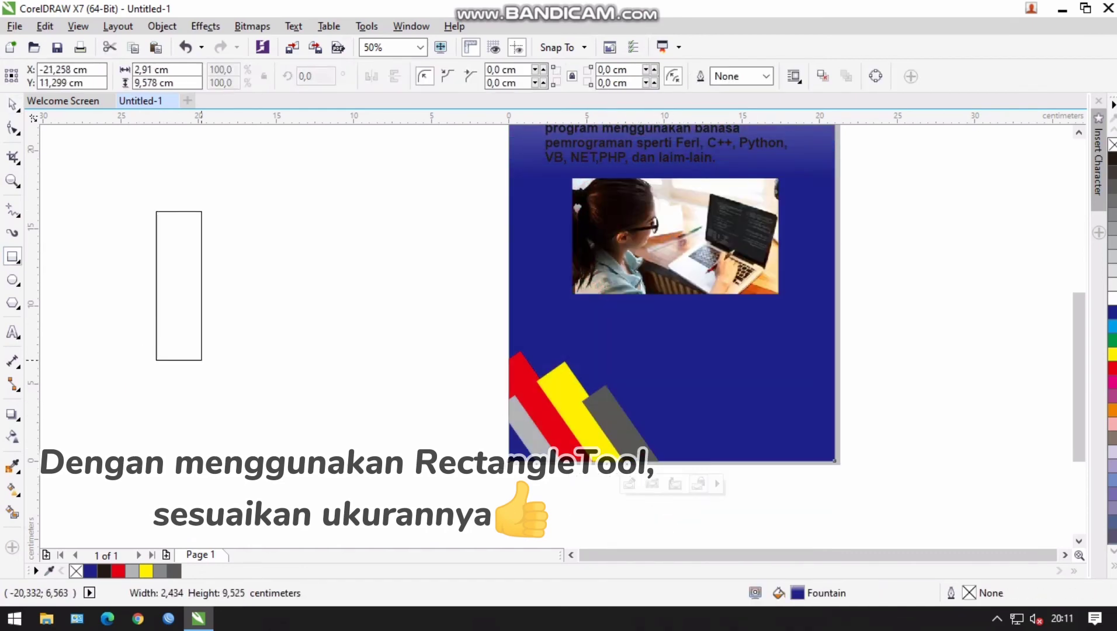
pyautogui.click(1112, 171)
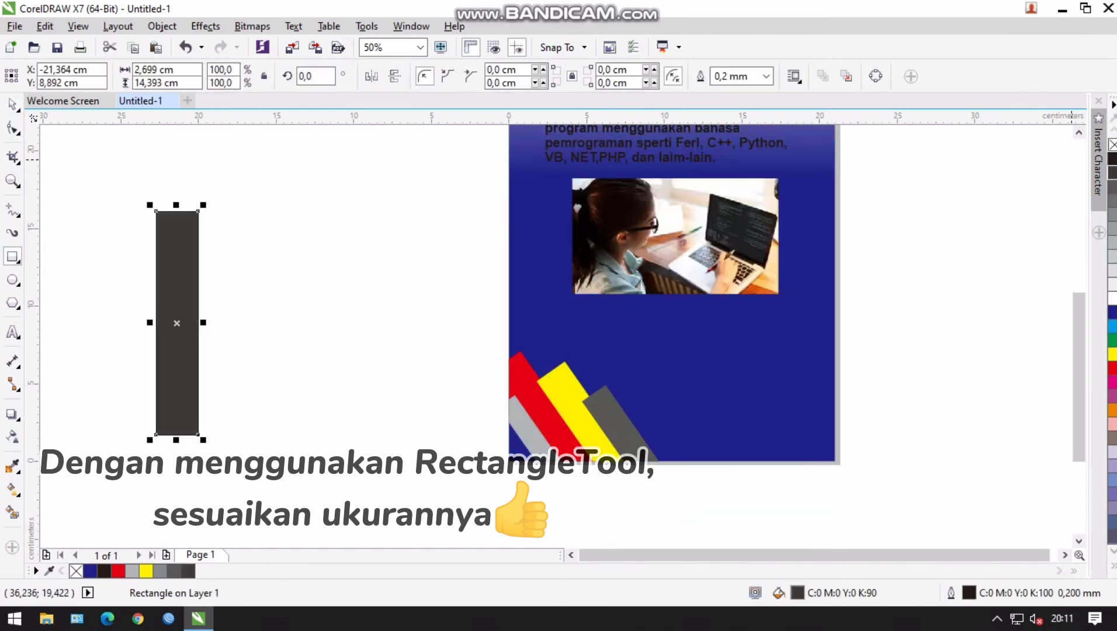
pyautogui.rightClick(1112, 145)
pyautogui.tripleClick(315, 76)
pyautogui.write('35')
pyautogui.press('Return')
pyautogui.moveTo(177, 322)
pyautogui.mouseDown()
pyautogui.moveTo(718, 522)
pyautogui.moveTo(742, 568)
pyautogui.mouseUp()
pyautogui.moveTo(672, 461); pyautogui.dragTo(672, 460)
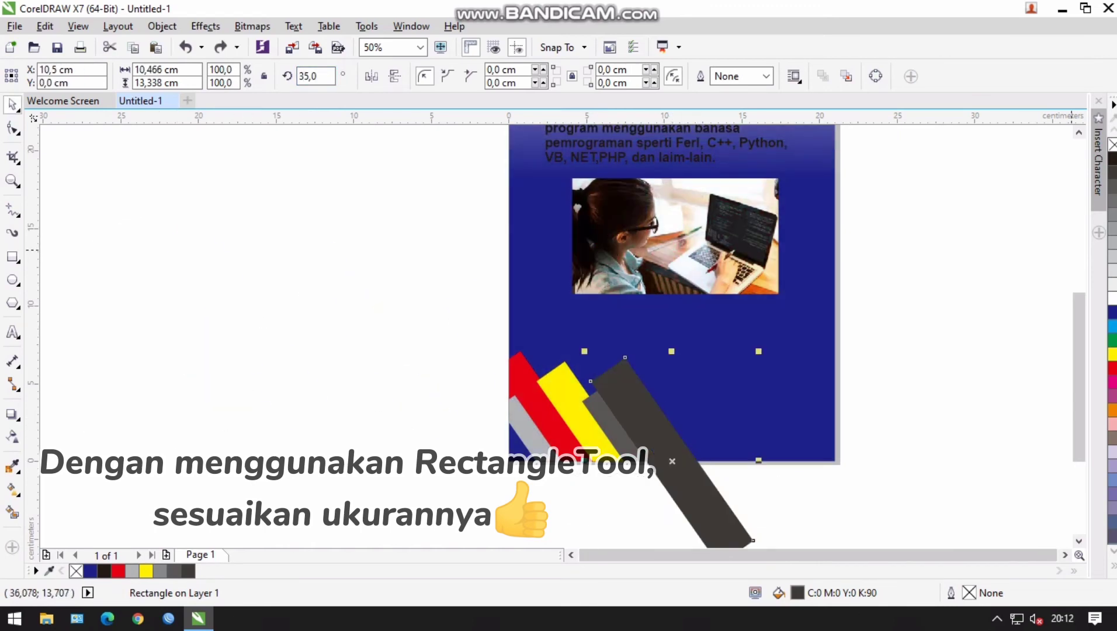
pyautogui.rightClick(706, 526)
pyautogui.click(701, 233)
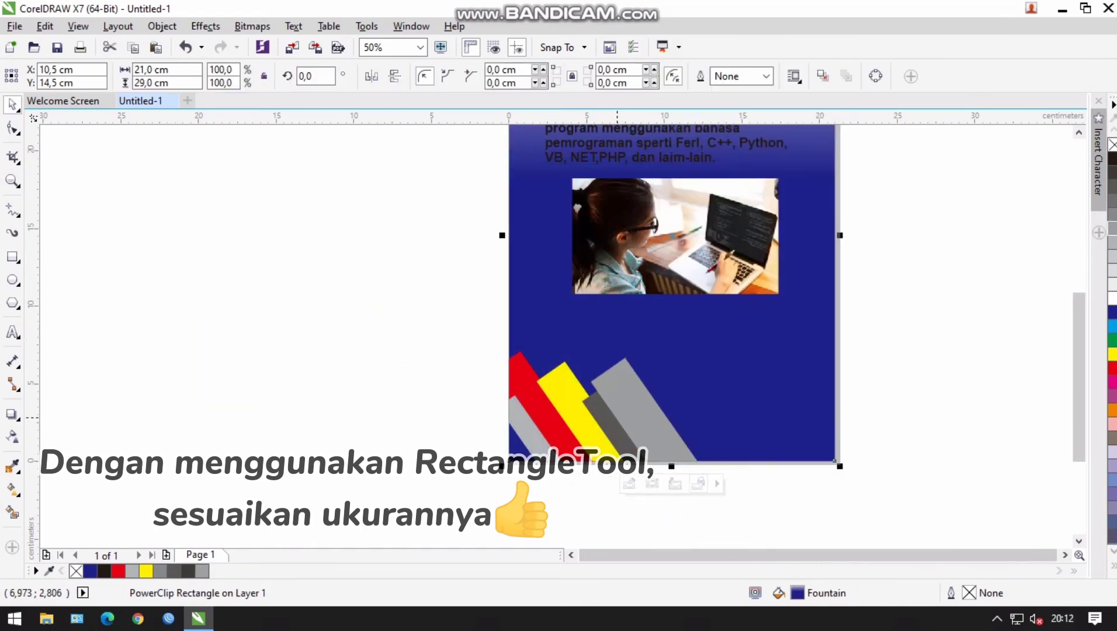
# Step: Draw a light grey rectangle, rotate it 35°, and move it into the page bottom
pyautogui.moveTo(138, 390); pyautogui.dragTo(133, 402)
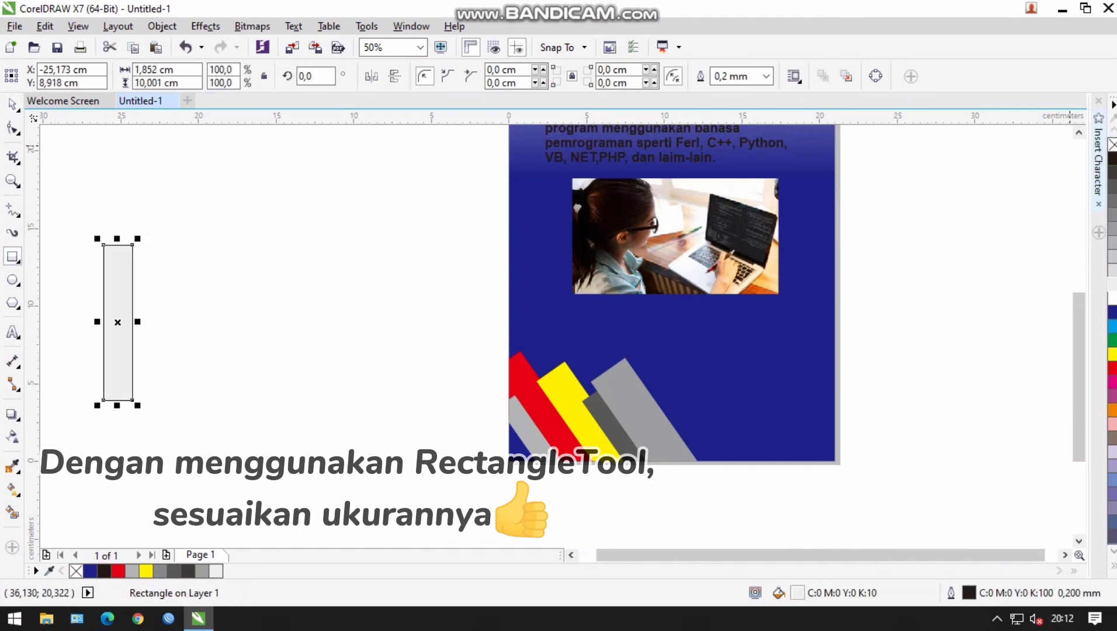
pyautogui.write('35')
pyautogui.press('Return')
pyautogui.moveTo(117, 322); pyautogui.dragTo(722, 461)
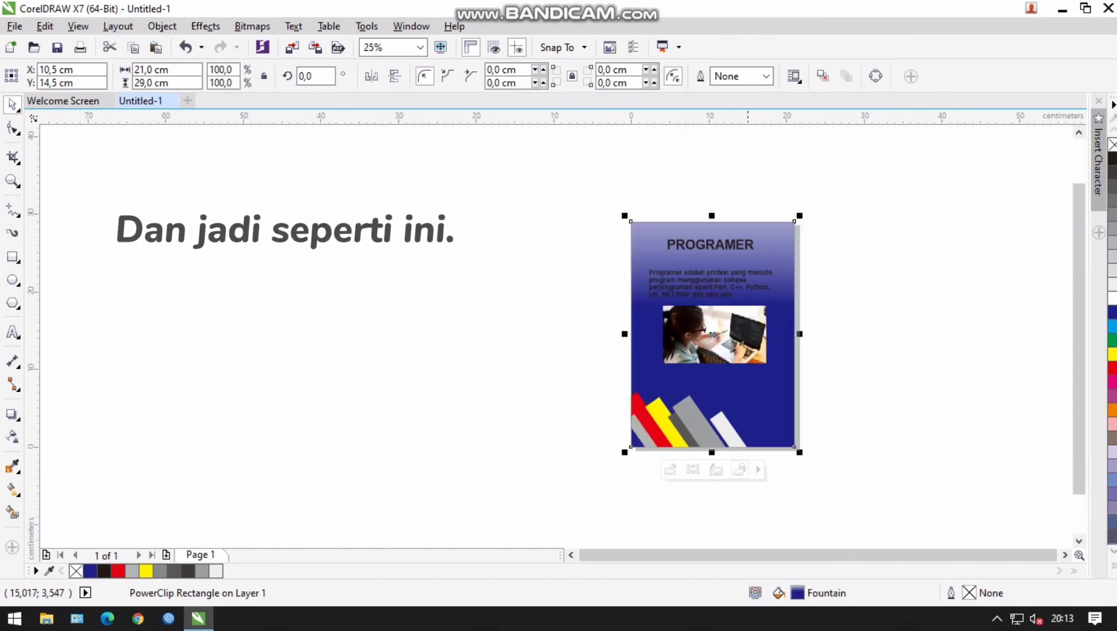
# Step: Start saving the cover as a CDR - CorelDRAW file, entering the file name 'prog'
pyautogui.hotkey('ctrl', 's')
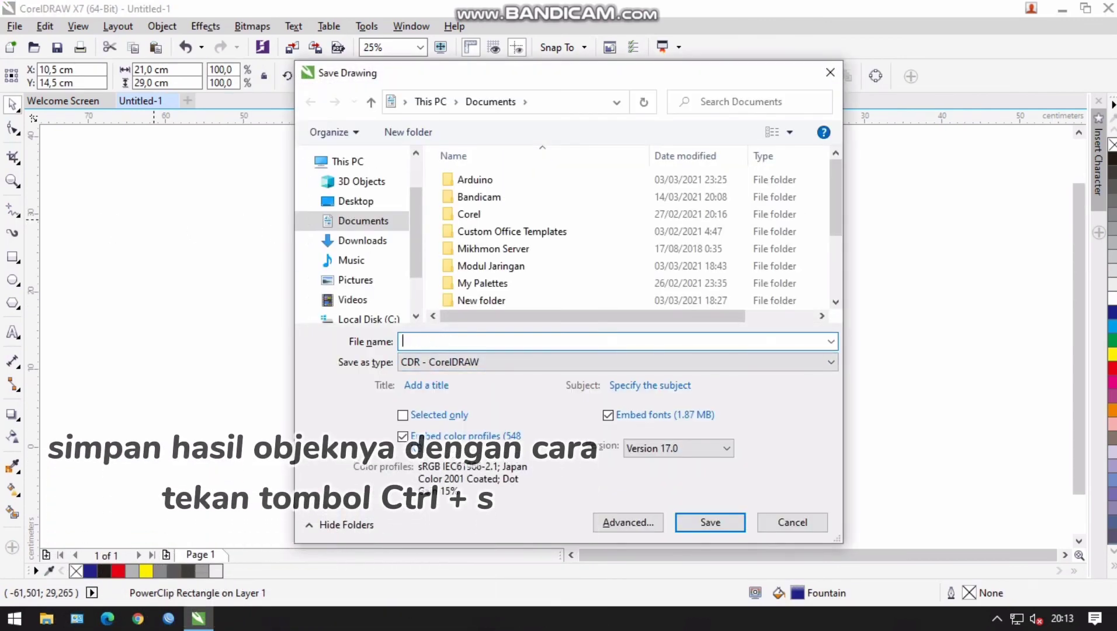
pyautogui.write('prog')
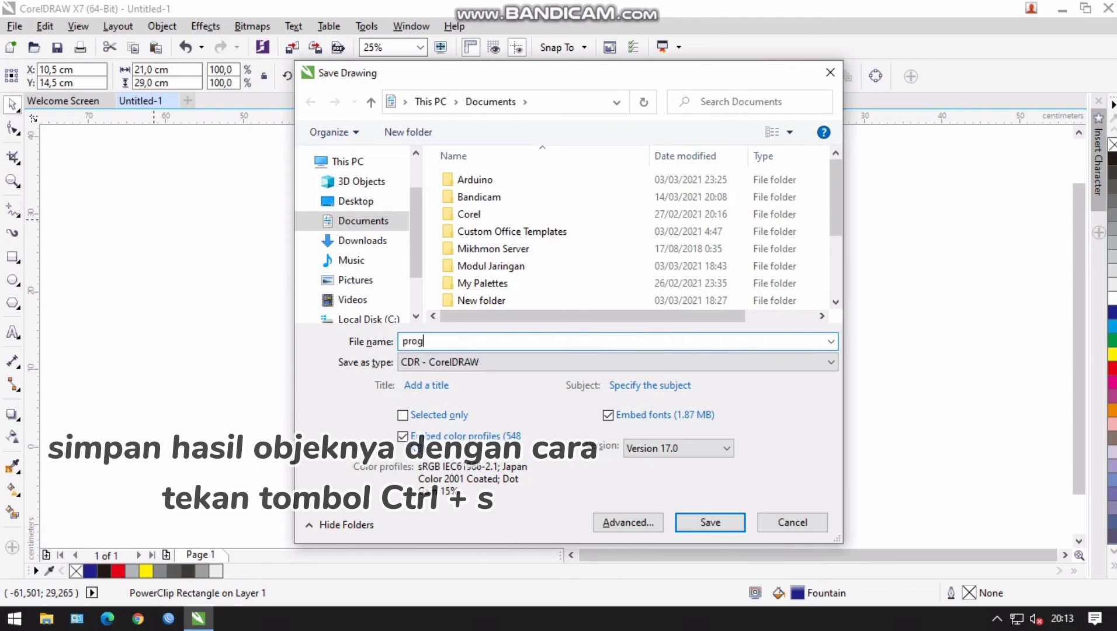